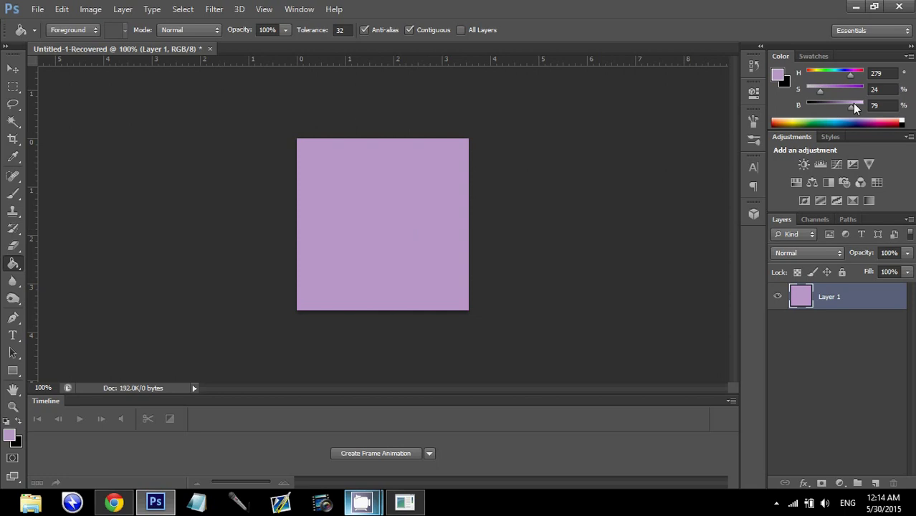
Fill Layer 1 with a brighter purple, setting the foreground colour's saturation to 44% and brightness to 92%.
click(835, 89)
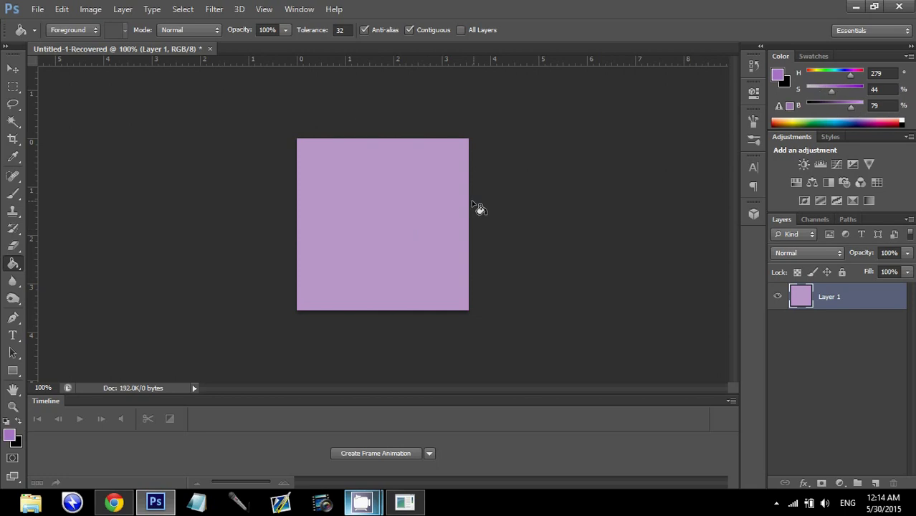
click(462, 205)
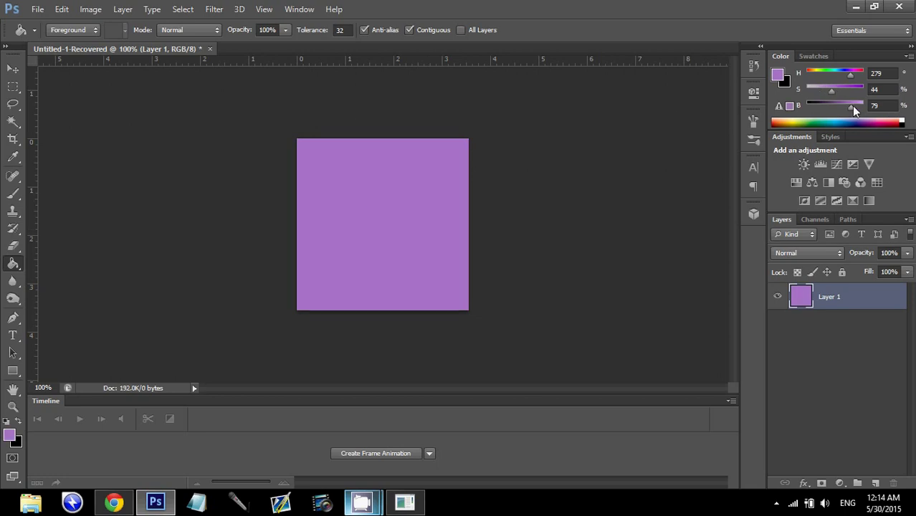
drag(853, 106, 859, 106)
click(468, 209)
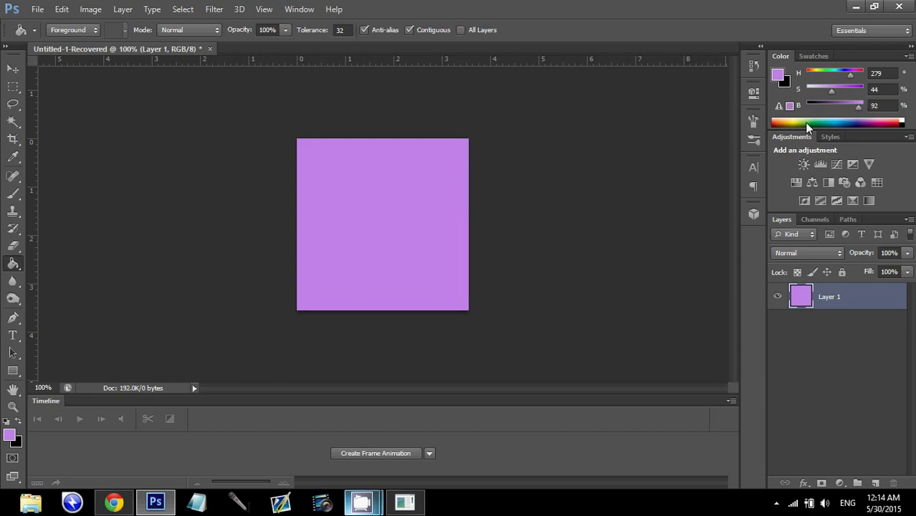
Darken the foreground purple to 46% brightness and brush a thick horizontal band across the top of the canvas.
click(834, 106)
click(832, 106)
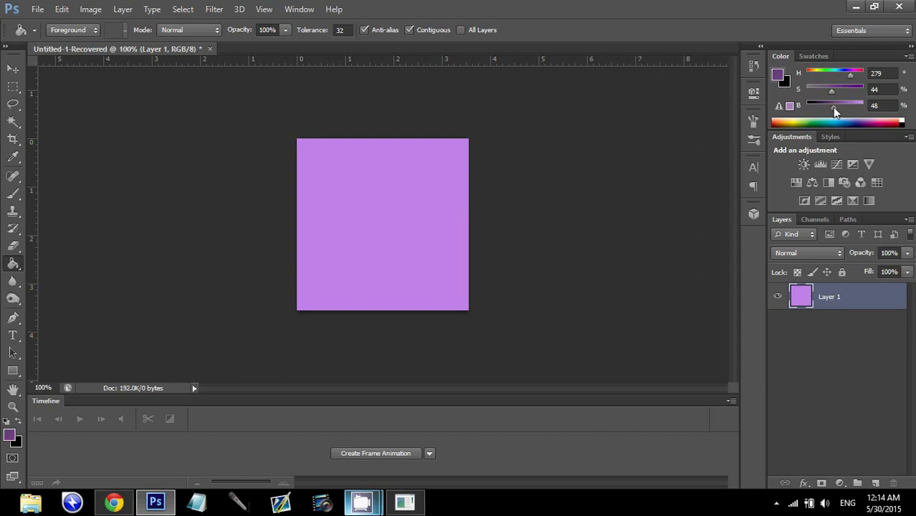
key(b)
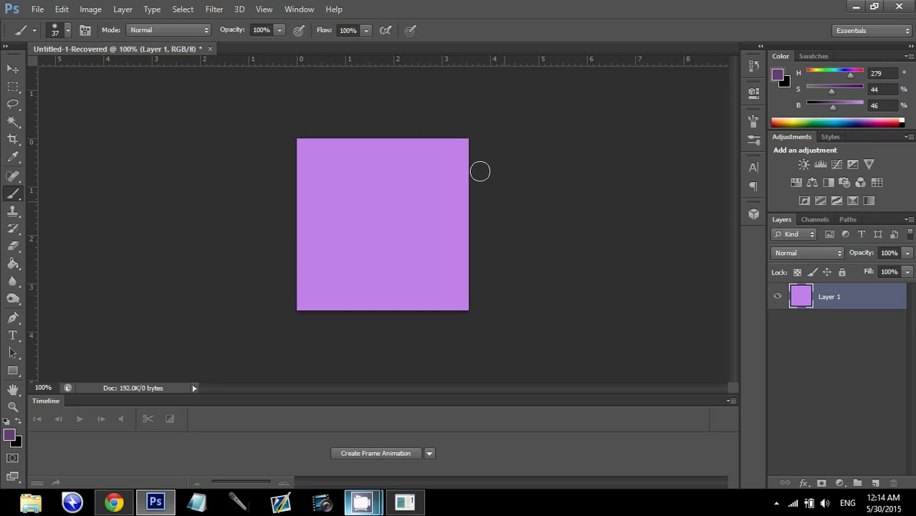
drag(475, 159, 213, 155)
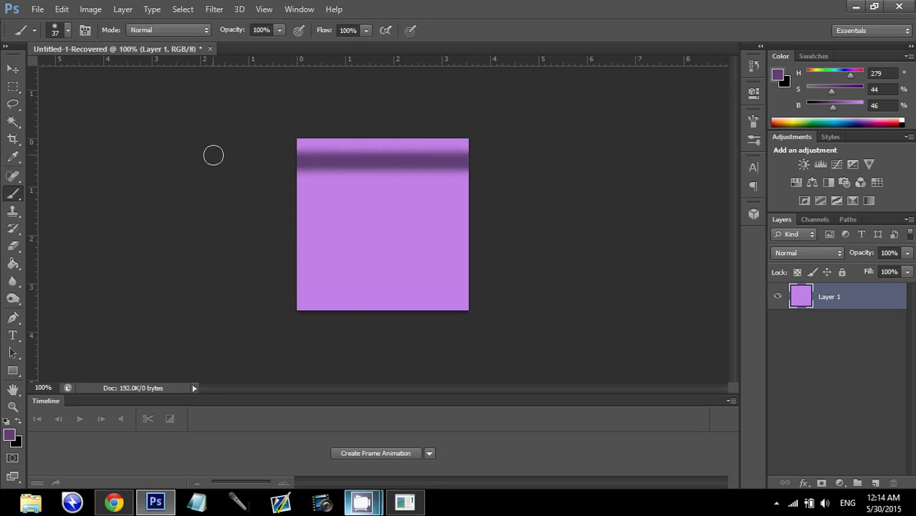
shift+click(474, 146)
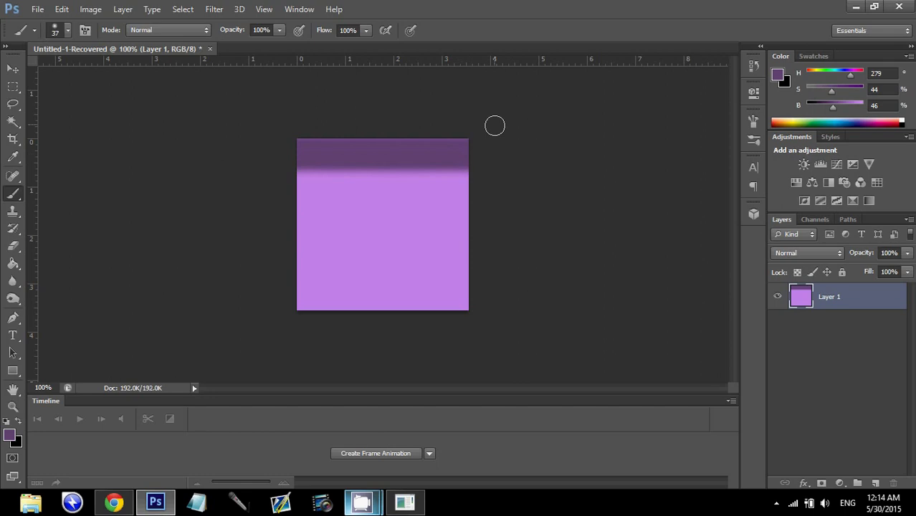
Set the foreground colour to a pale purple with 26% saturation and 100% brightness, undoing the duller test stroke.
click(815, 88)
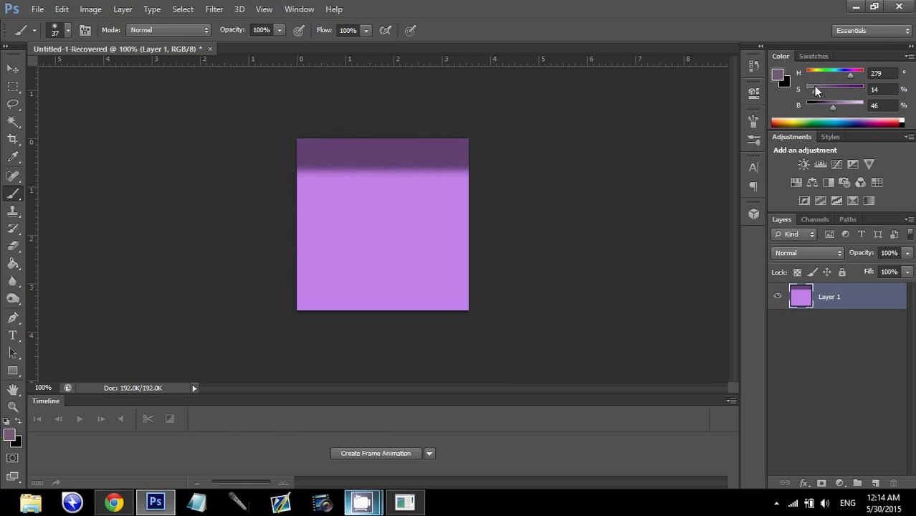
click(851, 104)
click(822, 89)
click(853, 105)
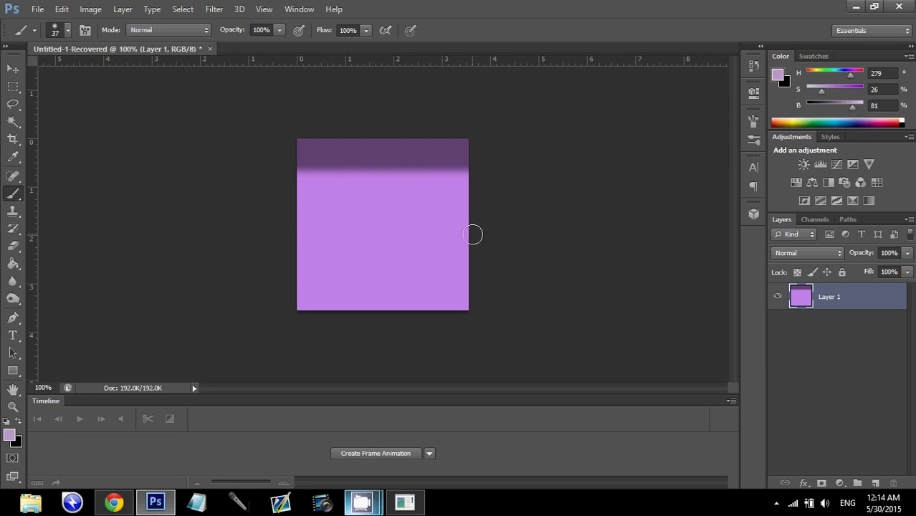
drag(466, 199, 221, 201)
key(ctrl+z)
click(863, 105)
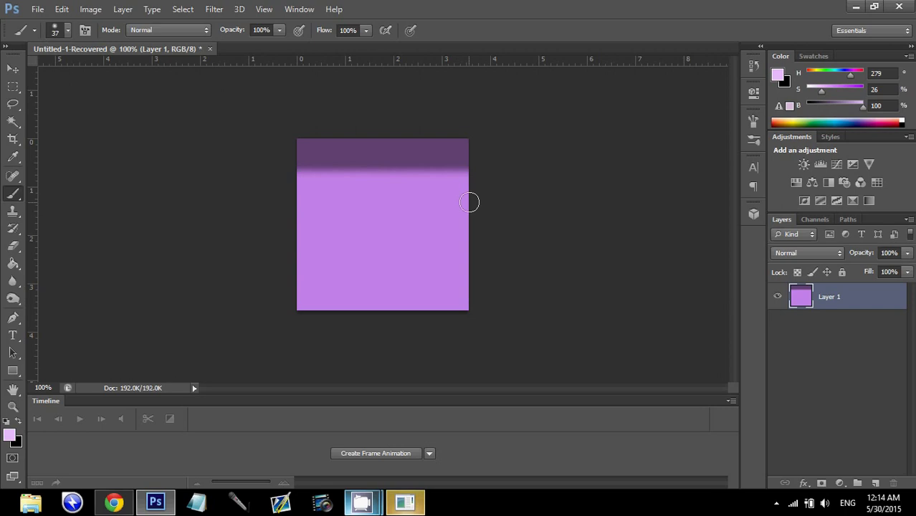
Brush two thick pale purple horizontal bands, one above and one below the middle of the canvas.
drag(472, 199, 290, 195)
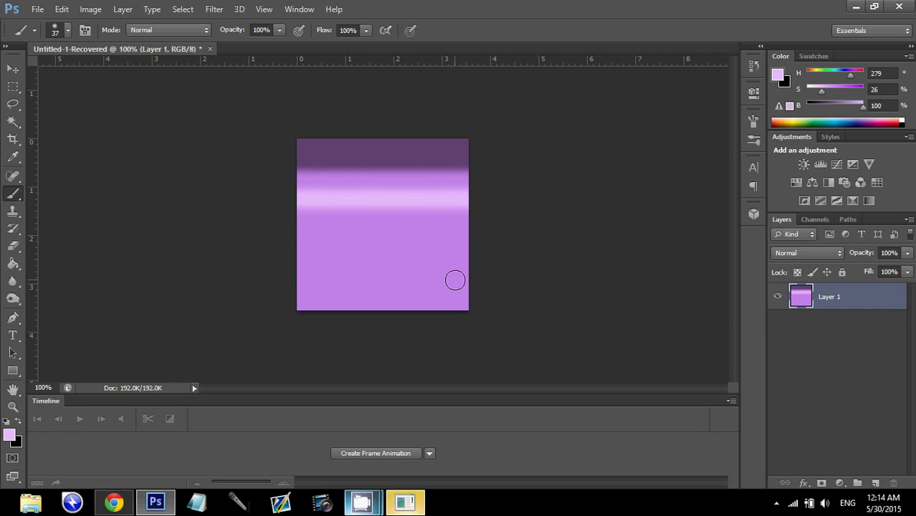
drag(472, 270, 291, 270)
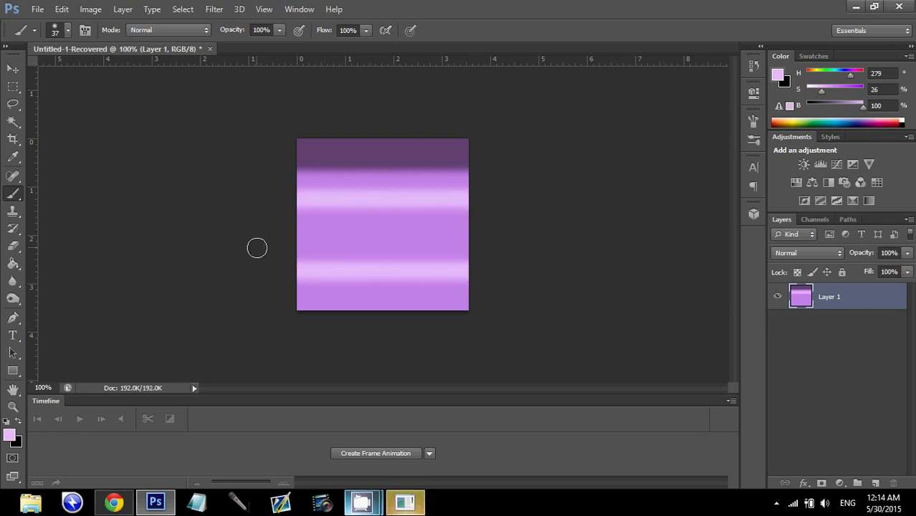
drag(473, 261, 291, 267)
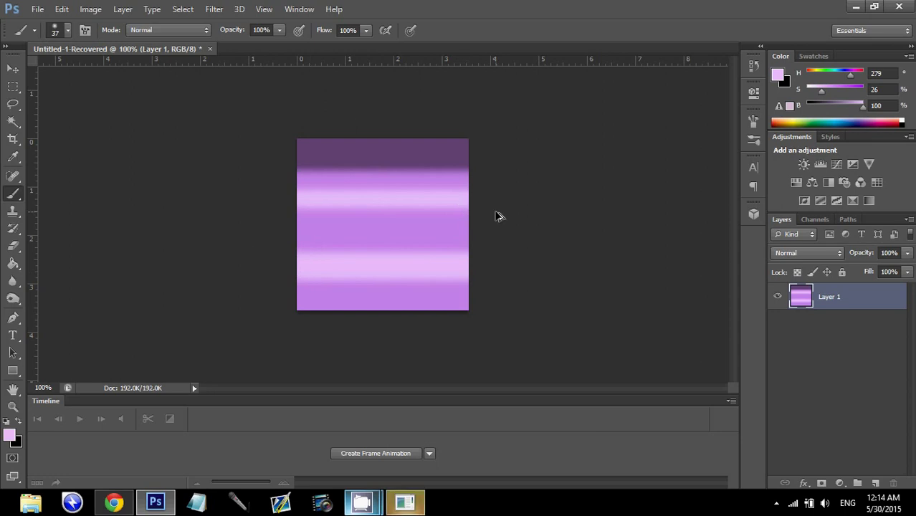
drag(500, 215, 291, 214)
Sample the dark purple from the top band and brush it along the bottom edge of the canvas.
key(i)
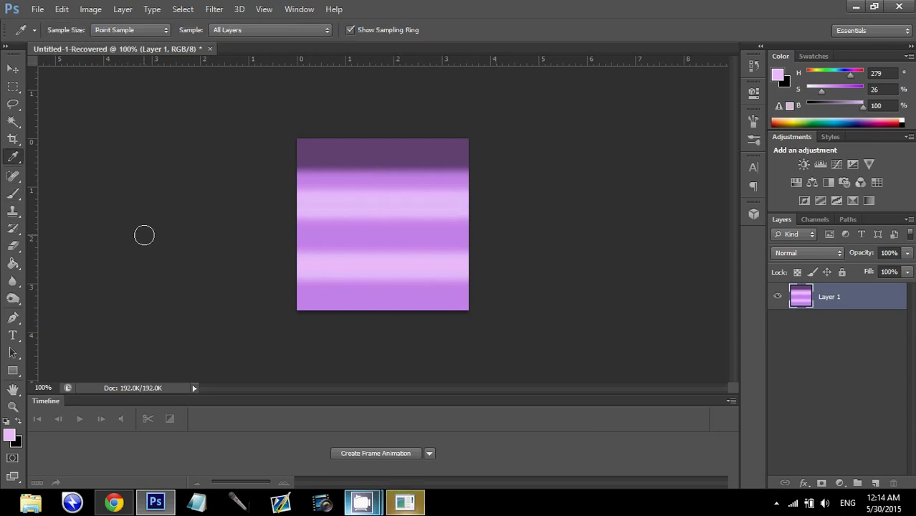
click(335, 148)
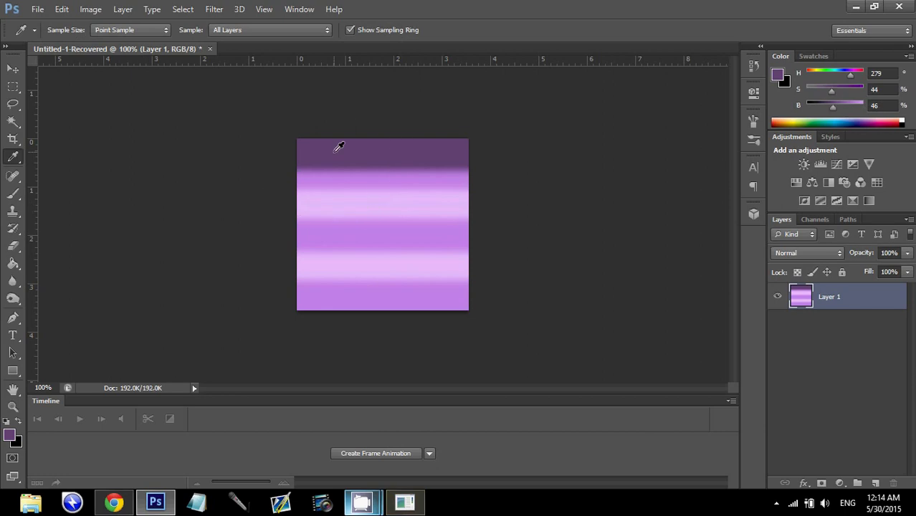
key(b)
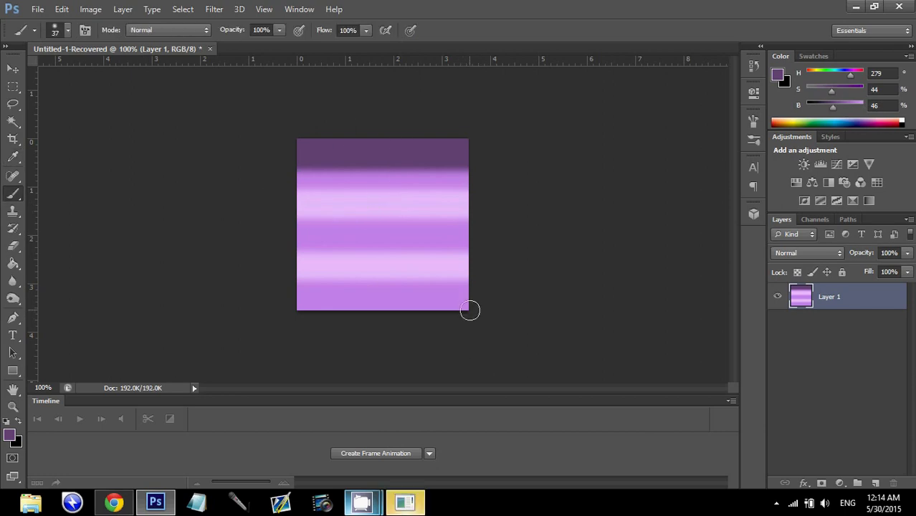
drag(470, 310, 291, 310)
Apply Add Noise to Layer 1 with a 14.21% amount, Gaussian distribution and Monochromatic on.
click(214, 9)
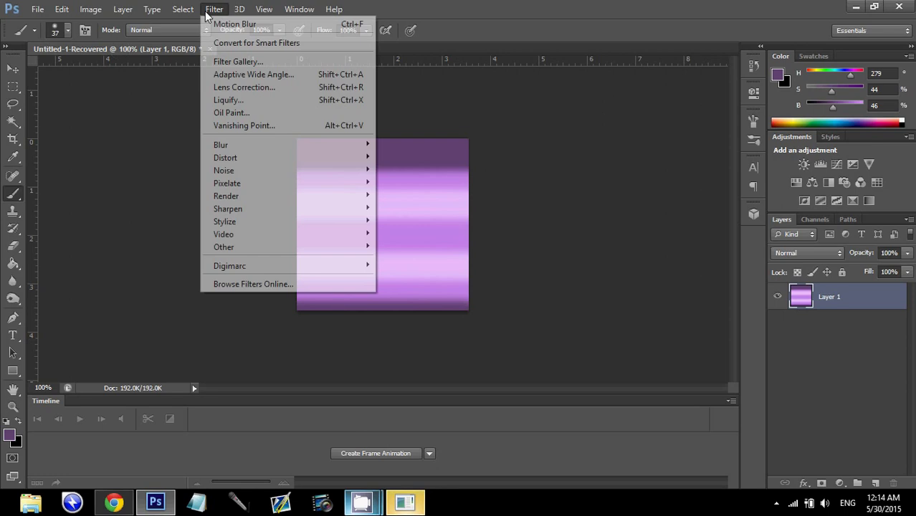
mouse_move(304, 170)
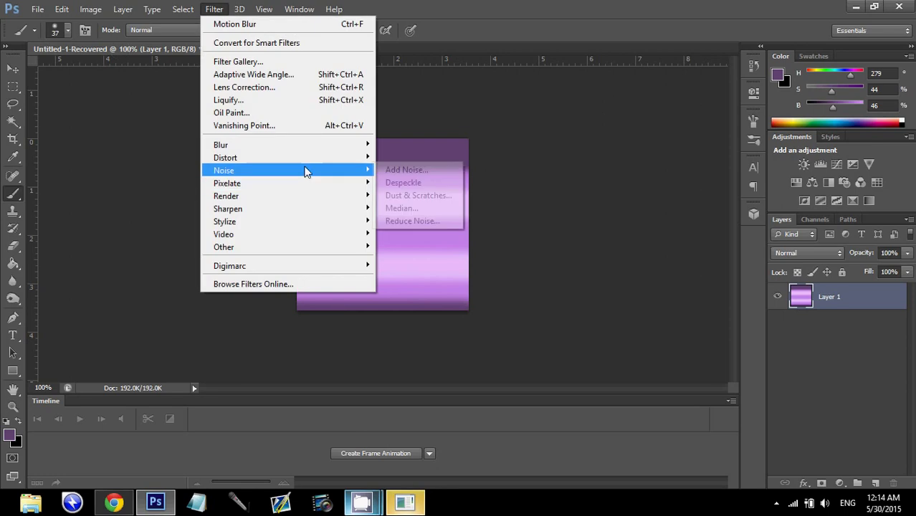
click(423, 178)
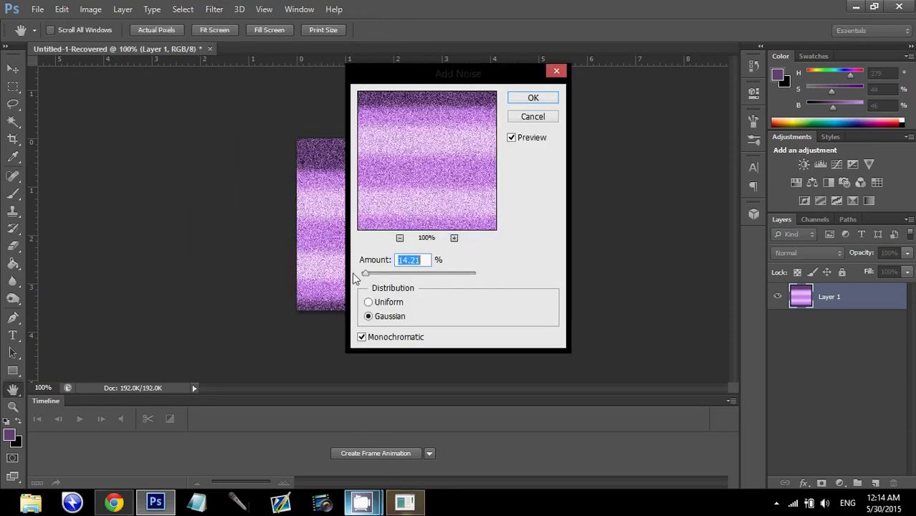
key(Return)
key(b)
Apply a Filter Gallery effect that breaks the noisy bands into ragged vertical strokes.
click(214, 9)
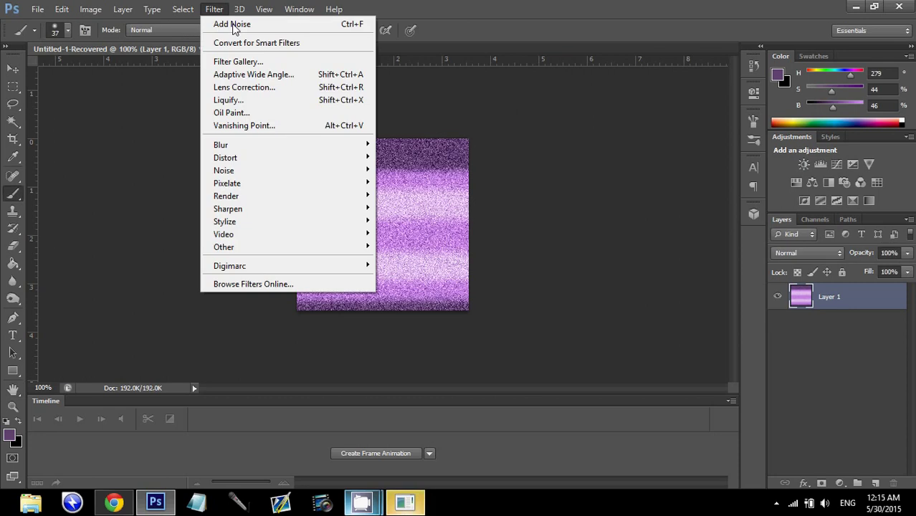
click(233, 28)
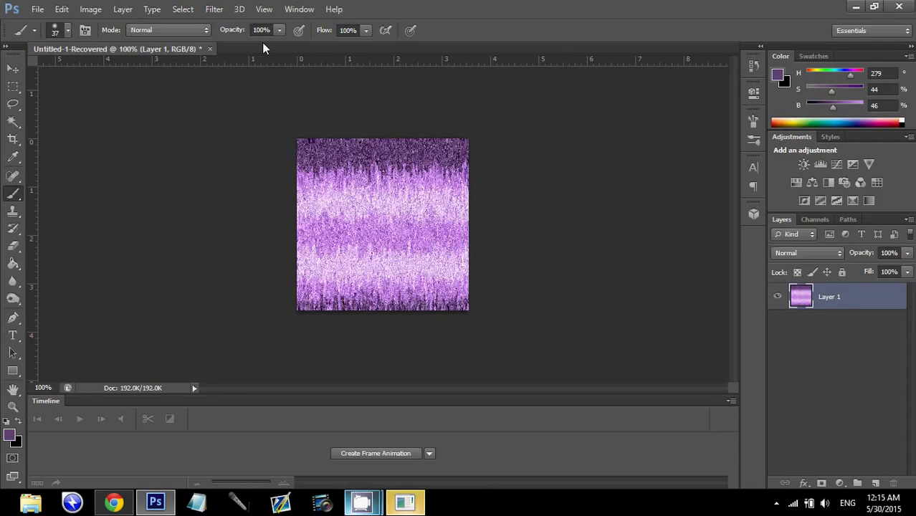
Apply a Motion Blur to Layer 1 with a 90° angle and a 65-pixel distance.
click(215, 9)
mouse_move(297, 147)
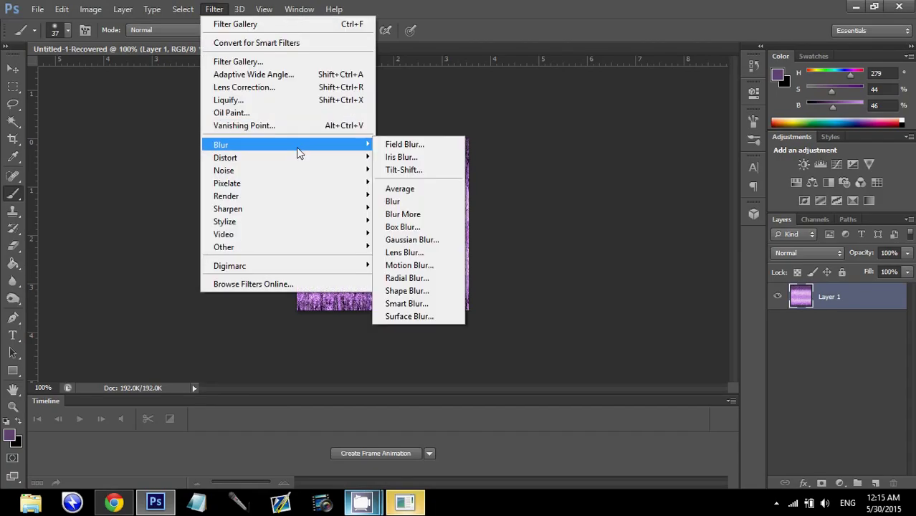
click(420, 268)
drag(493, 333, 509, 334)
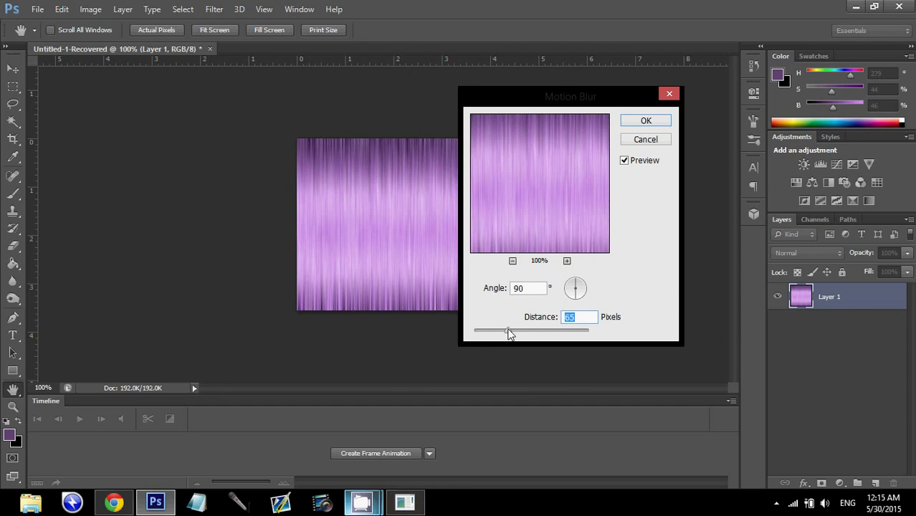
key(Return)
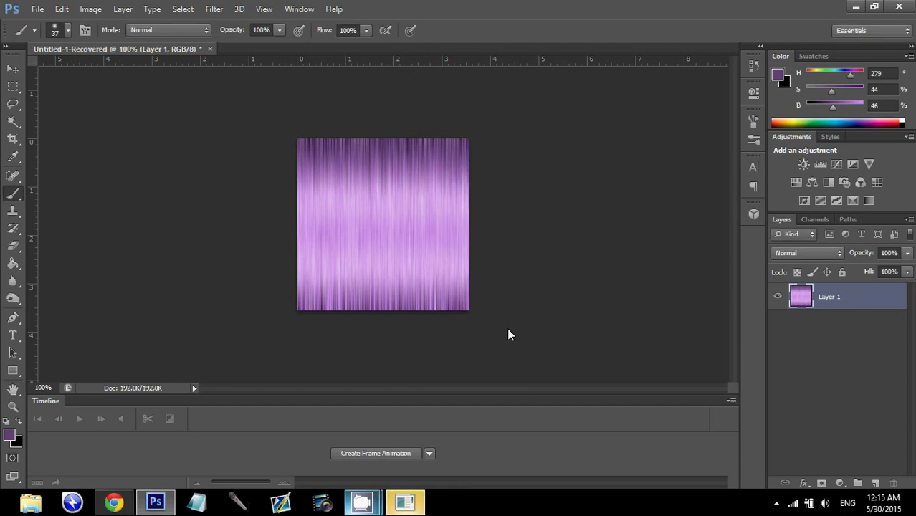
Stretch Layer 1 vertically so that it extends past the top and bottom edges of the canvas.
click(13, 68)
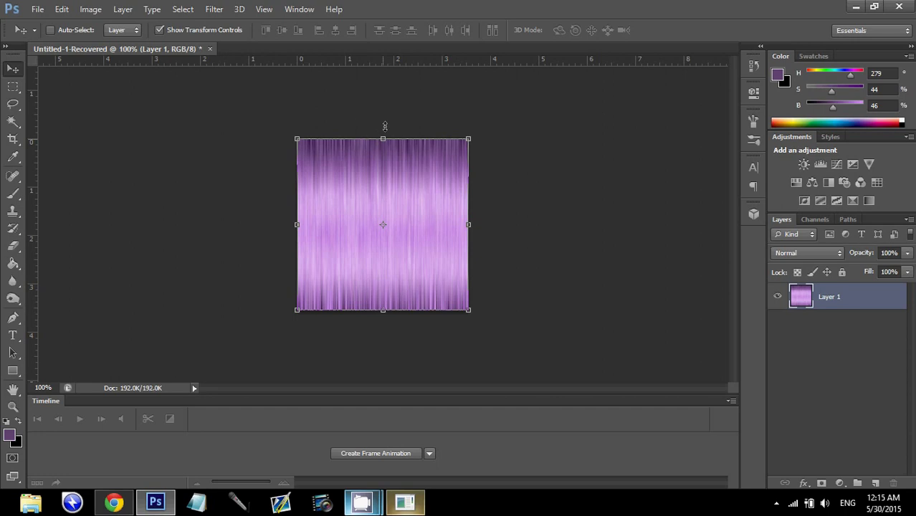
drag(387, 112, 387, 115)
drag(385, 310, 383, 324)
key(Return)
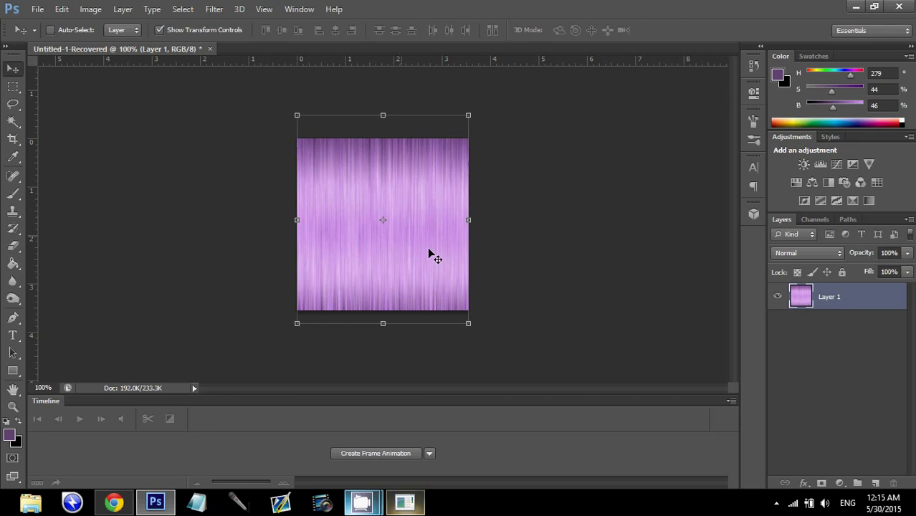
Add a new layer and brush black horizontal bands across its top edge, bottom edge and middle.
click(876, 485)
key(d)
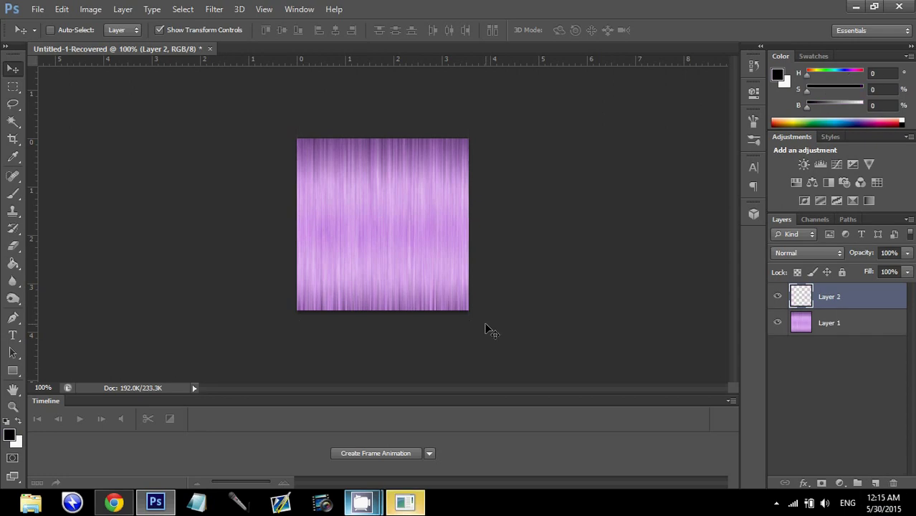
key(x)
key(x)
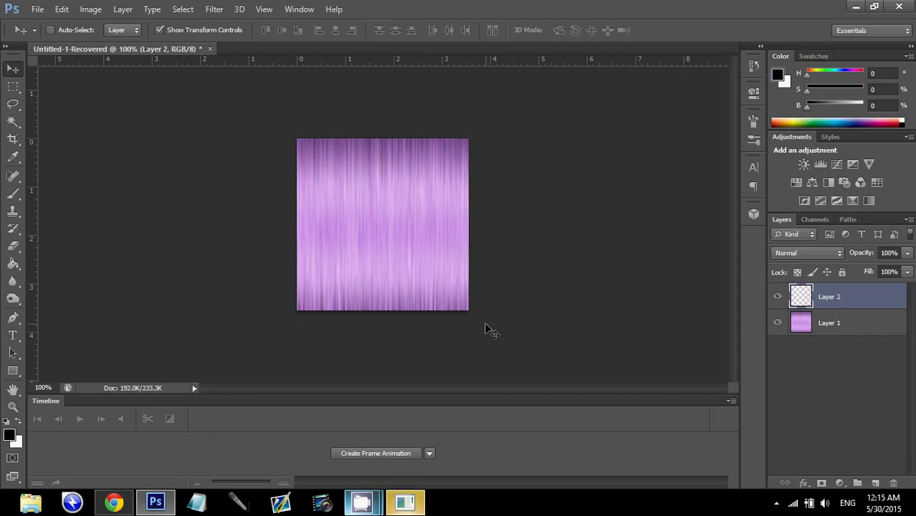
click(12, 194)
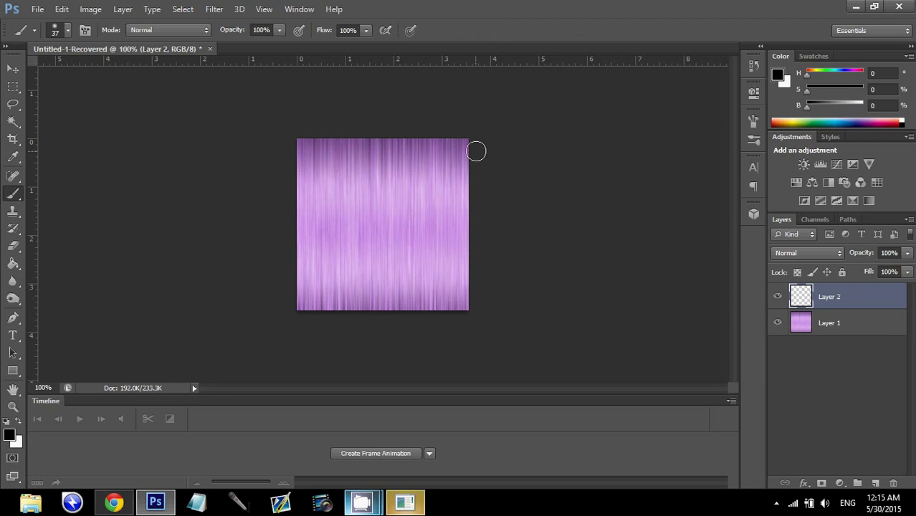
drag(477, 151, 290, 151)
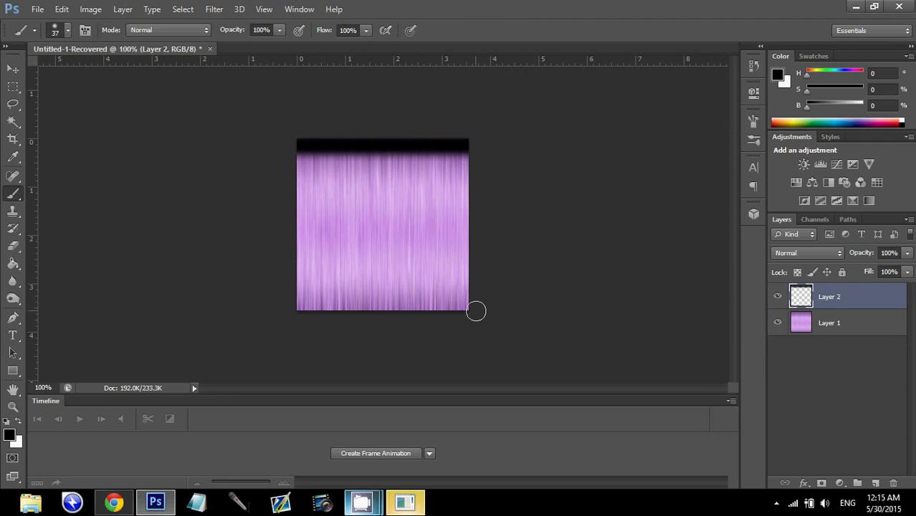
drag(476, 312, 189, 308)
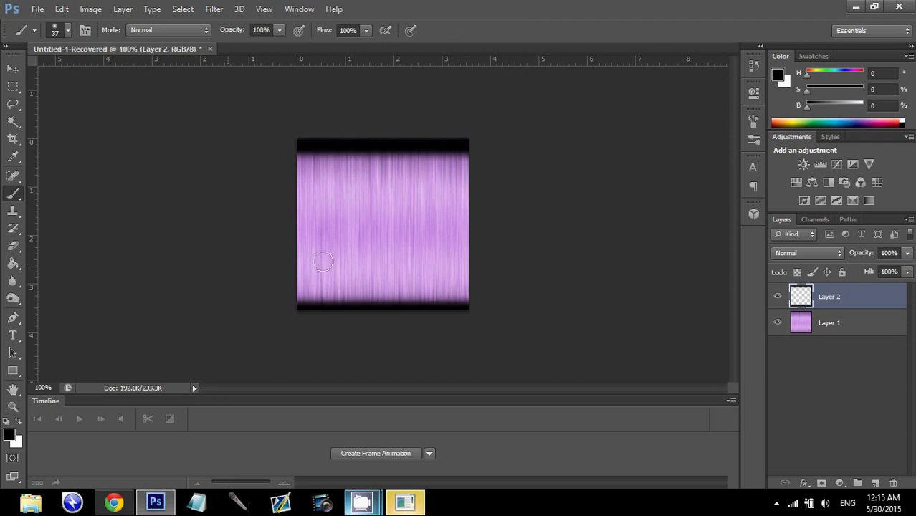
drag(472, 228, 184, 269)
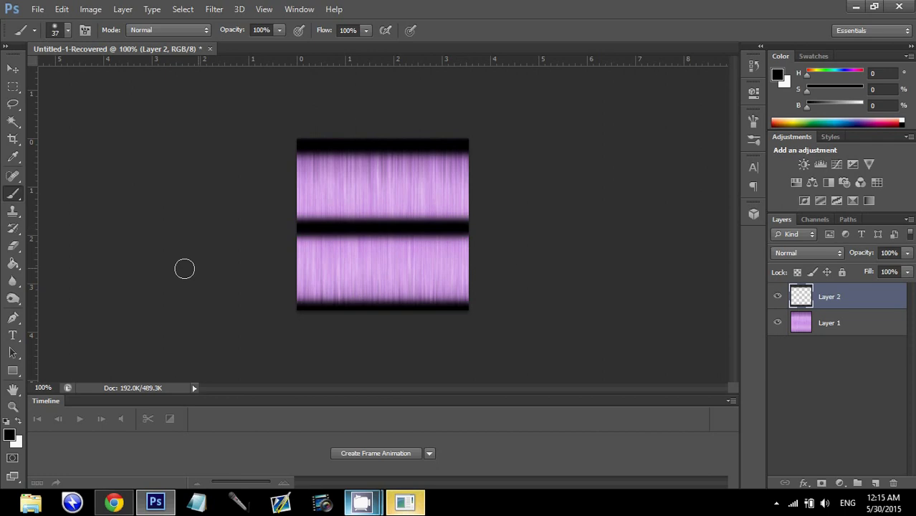
Brush white over both areas between the black bands on Layer 2, and thicken the black band along the top edge.
key(x)
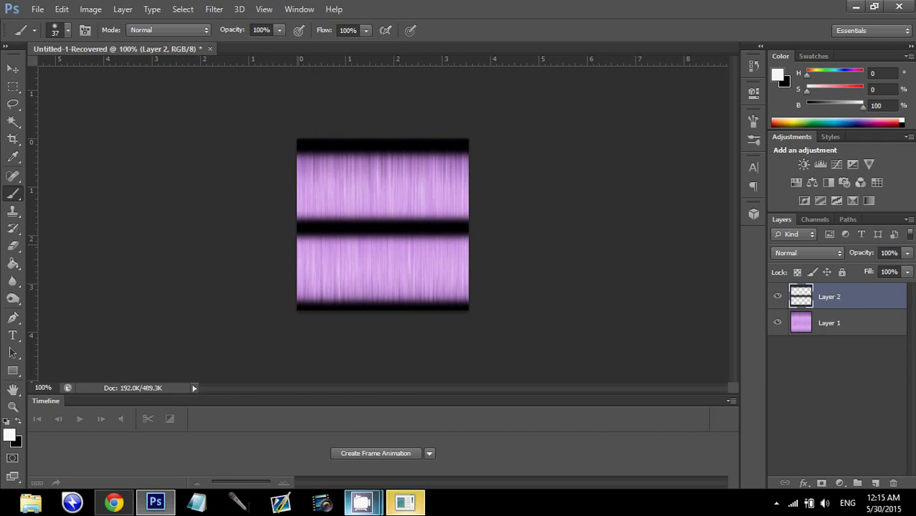
mouse_move(291, 243)
mouse_down()
mouse_move(471, 248)
mouse_move(208, 267)
mouse_move(461, 270)
mouse_move(300, 295)
mouse_move(466, 294)
mouse_up()
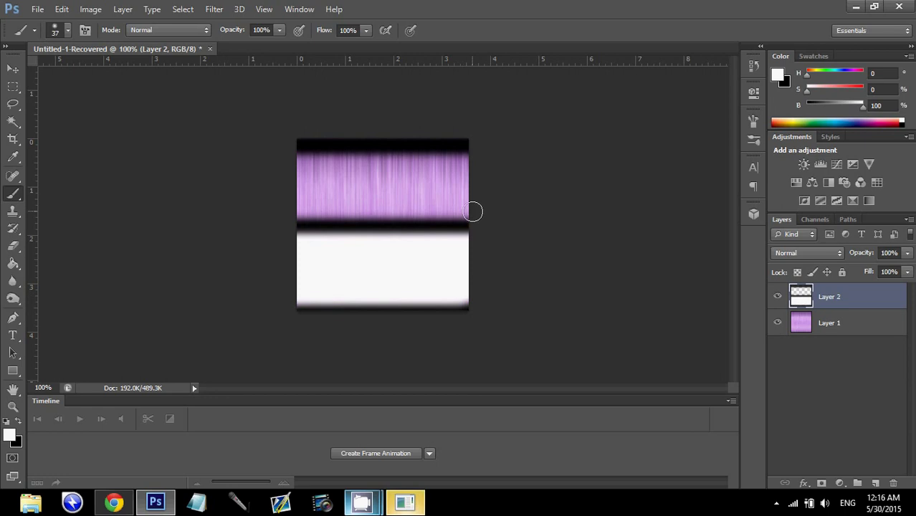
mouse_move(473, 212)
mouse_down()
mouse_move(569, 170)
mouse_move(472, 206)
mouse_up()
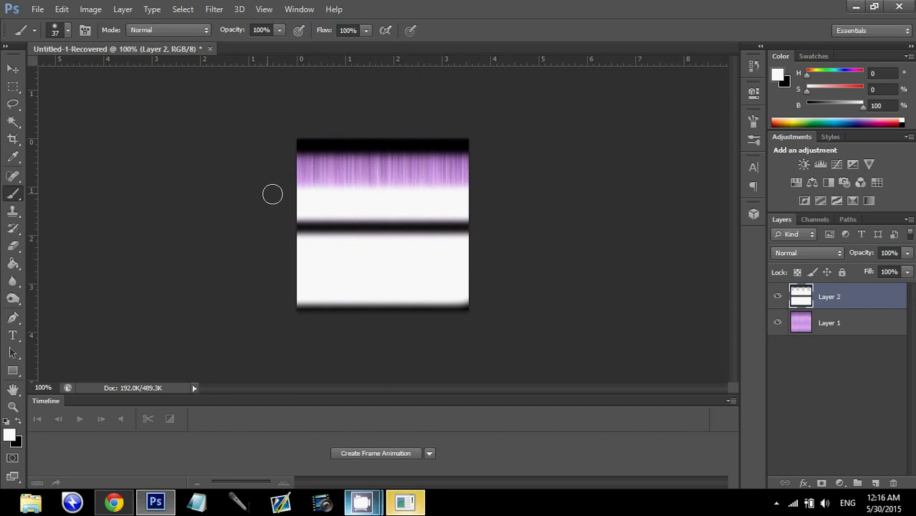
drag(273, 194, 583, 147)
mouse_move(470, 164)
mouse_down()
mouse_move(244, 166)
mouse_move(513, 158)
mouse_up()
key(ctrl+z)
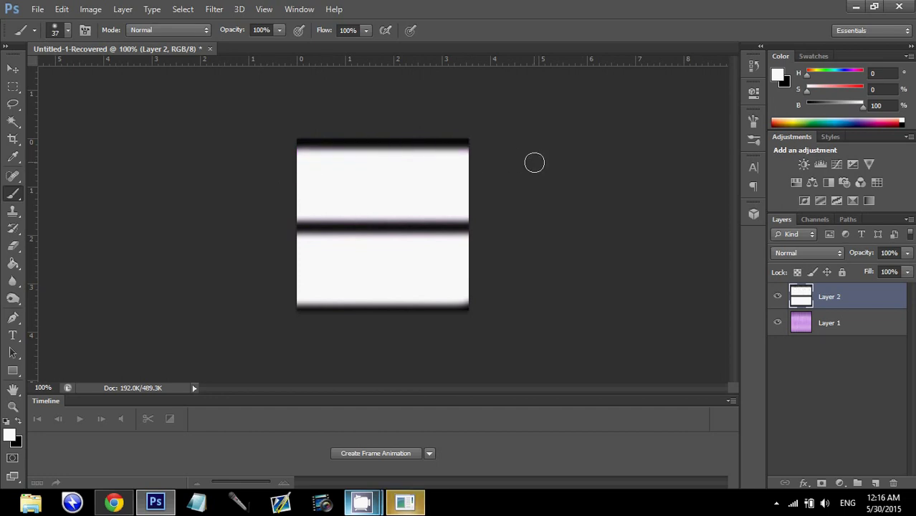
key(x)
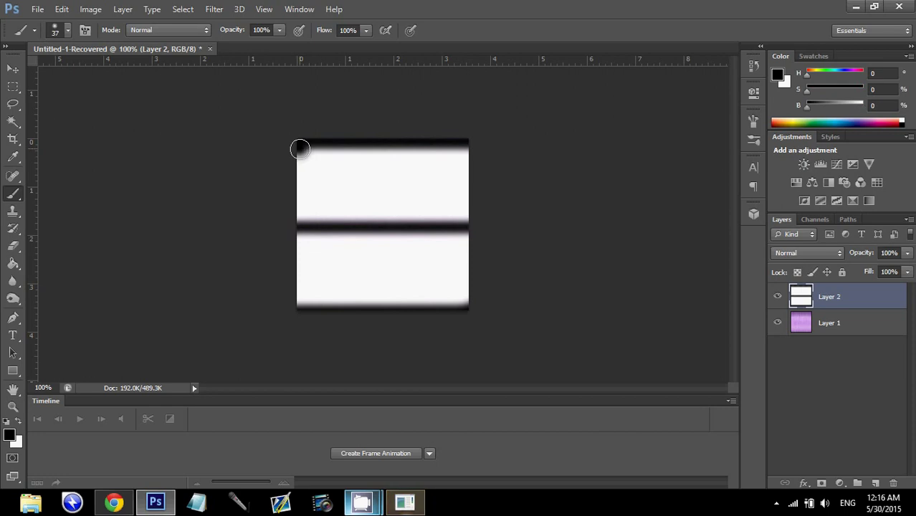
drag(299, 149, 573, 137)
Add Gaussian, monochromatic noise of 23.62% to Layer 2.
click(216, 10)
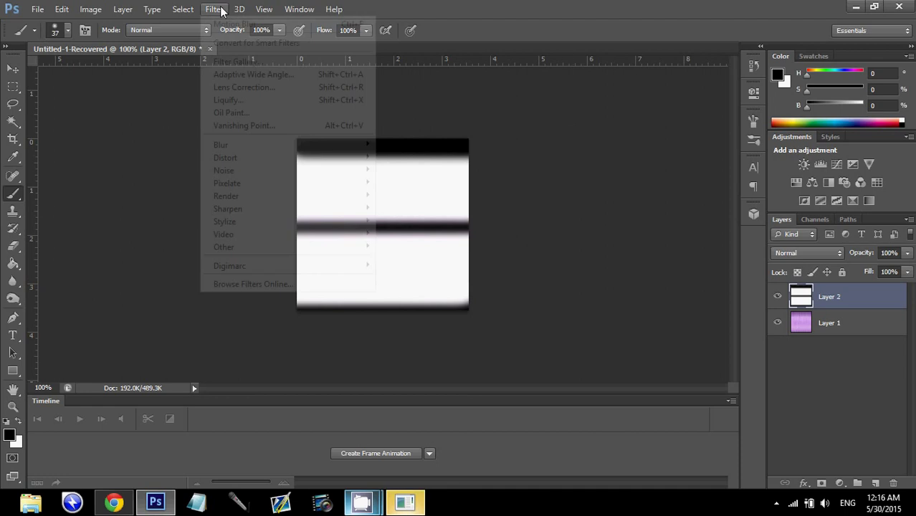
mouse_move(337, 170)
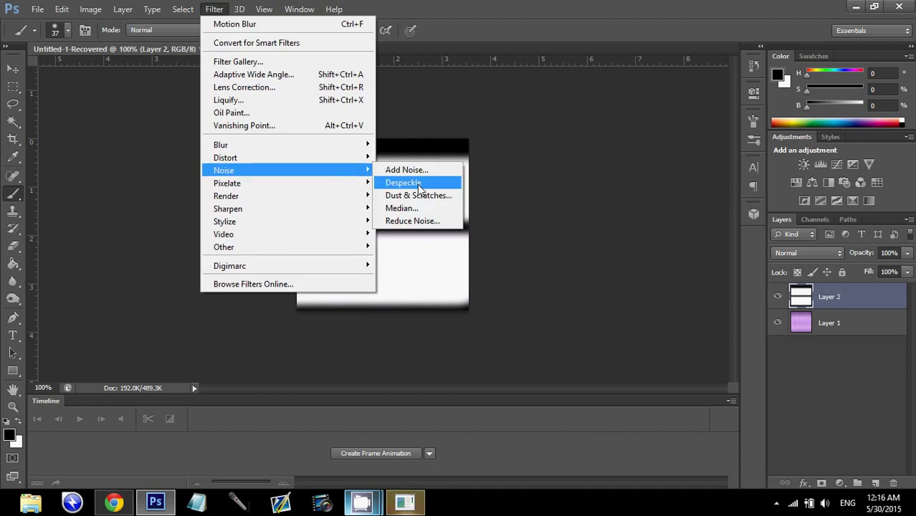
click(419, 170)
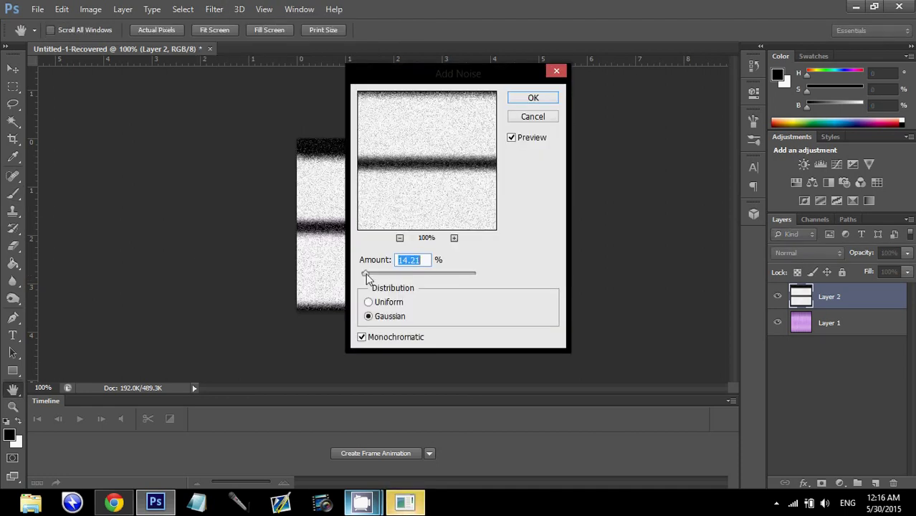
drag(365, 278, 369, 278)
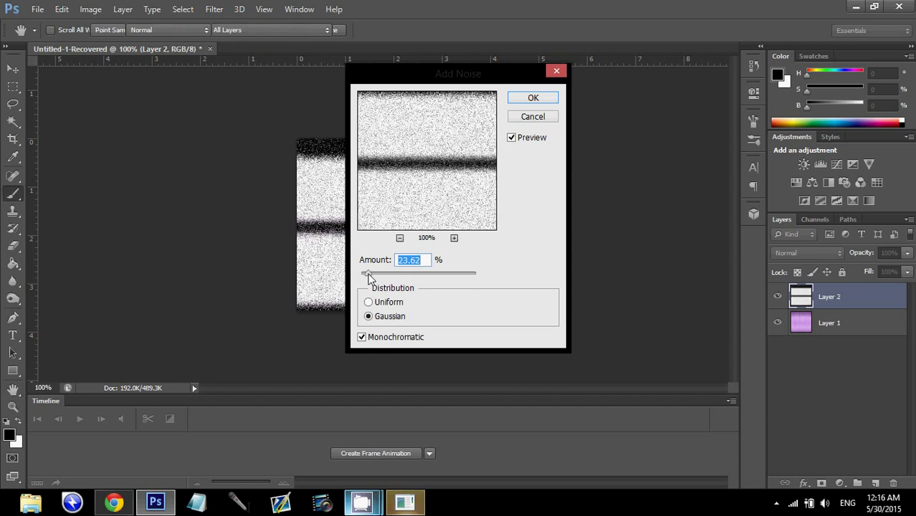
key(Return)
Apply the Sprayed Strokes filter to Layer 2 with stroke length 18, spray radius 24 and vertical stroke direction.
click(214, 9)
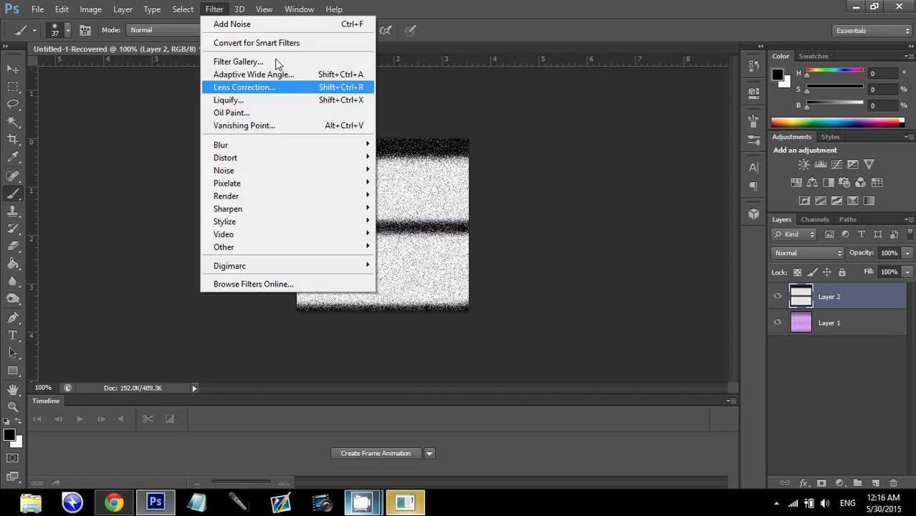
key(Escape)
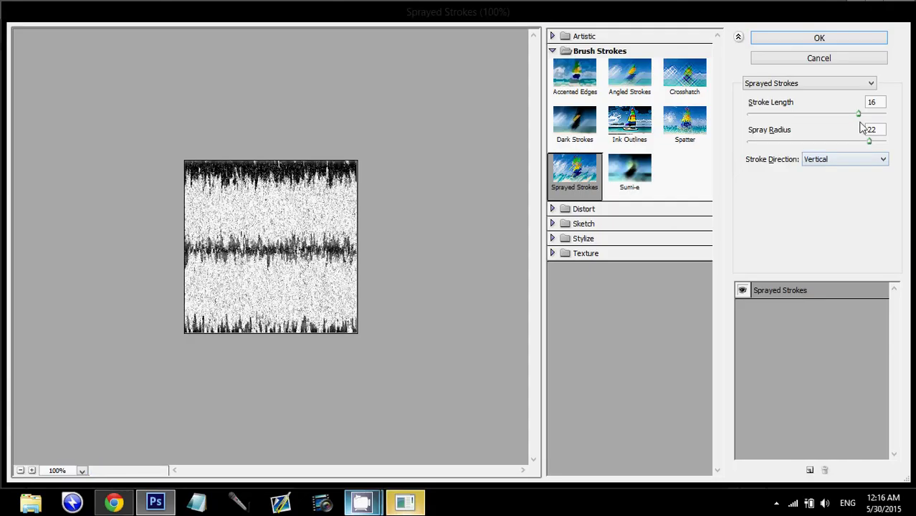
click(868, 116)
mouse_move(873, 123)
mouse_down()
mouse_move(892, 145)
mouse_move(883, 146)
mouse_up()
click(875, 142)
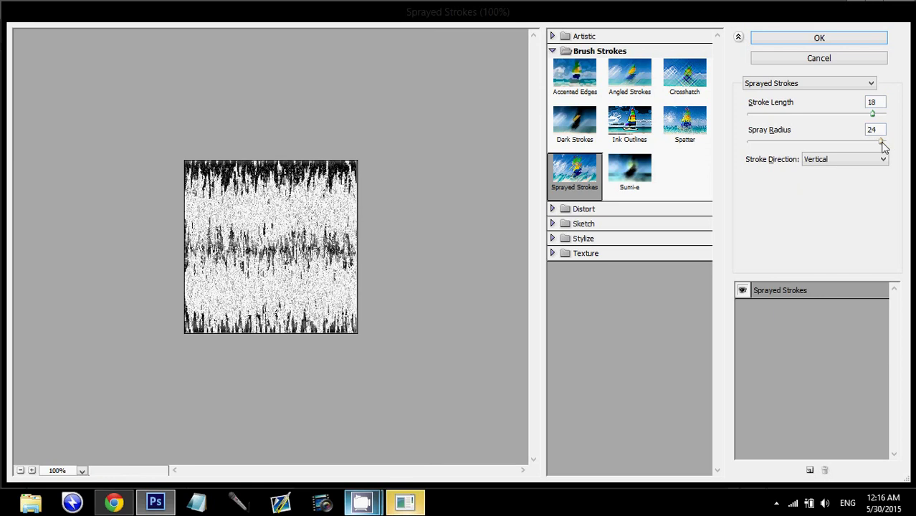
click(863, 39)
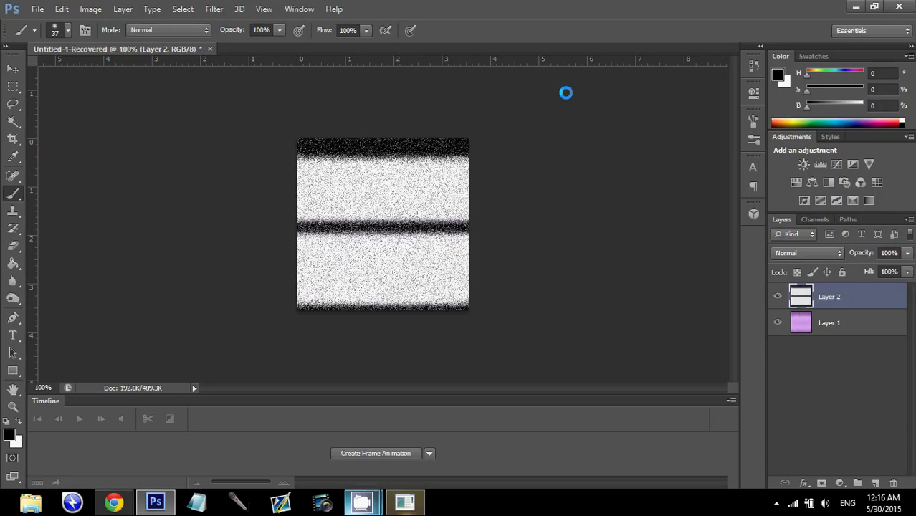
Apply a Motion Blur to Layer 2 with a 90° angle and a 65-pixel distance.
click(214, 9)
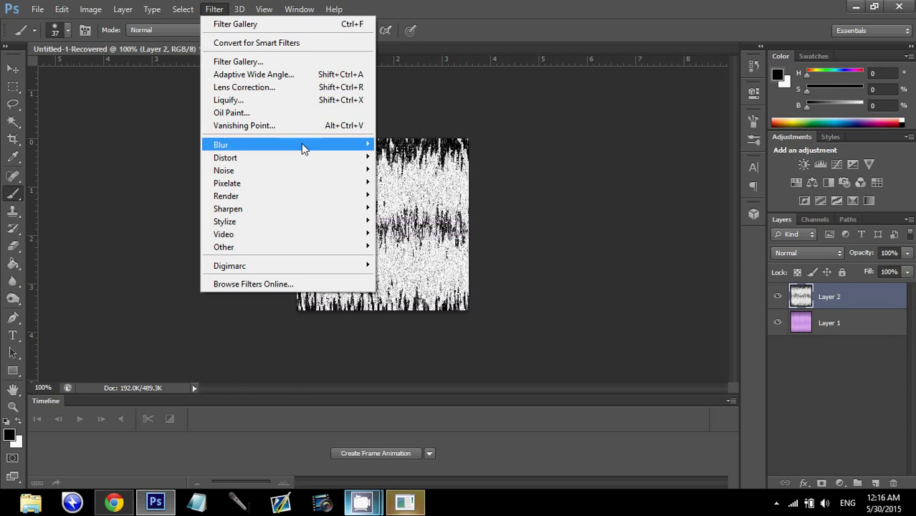
mouse_move(303, 145)
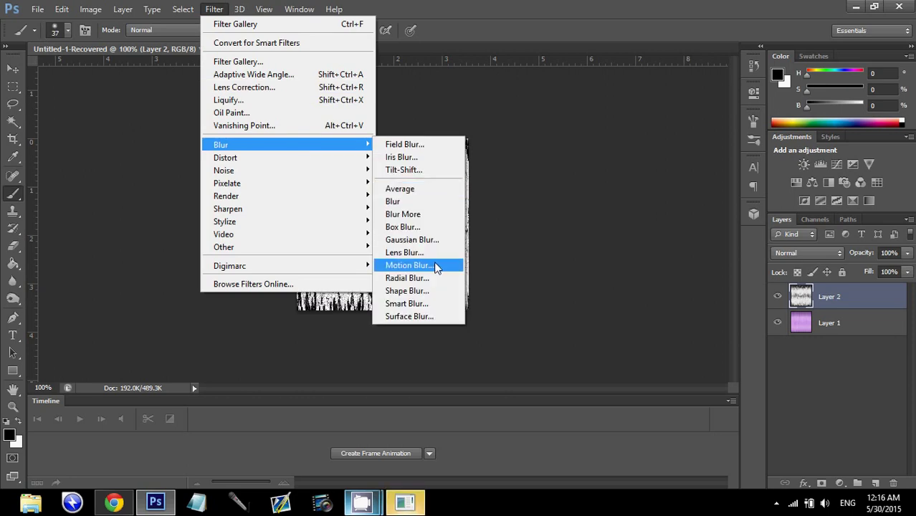
click(436, 267)
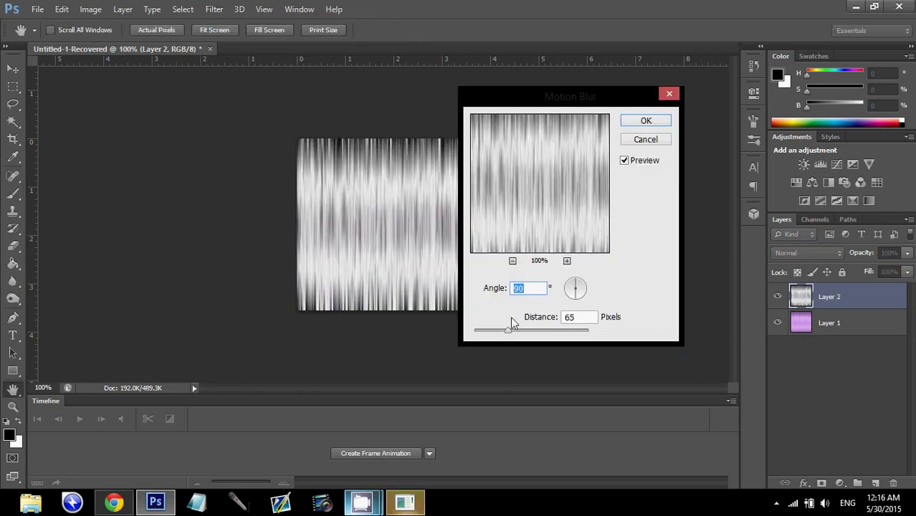
key(Return)
key(b)
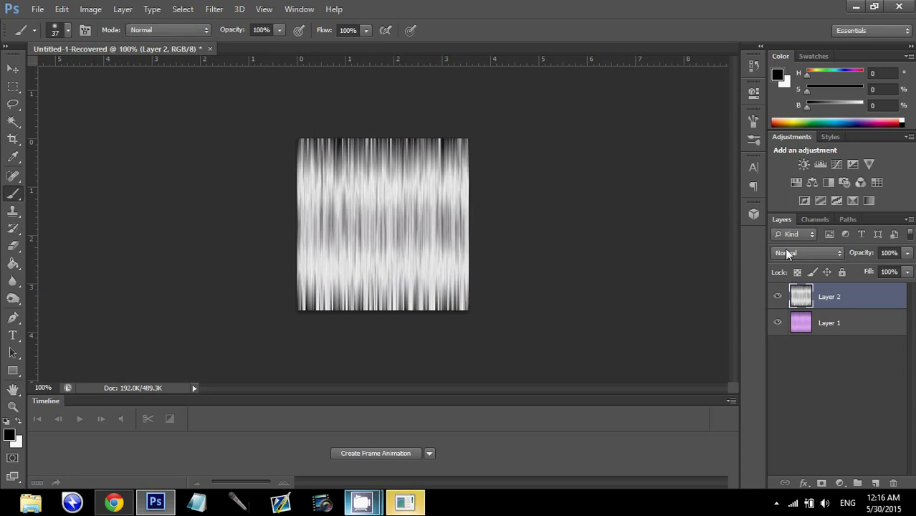
Try the blend modes from Overlay through Hard Mix on Layer 2.
click(789, 254)
click(784, 168)
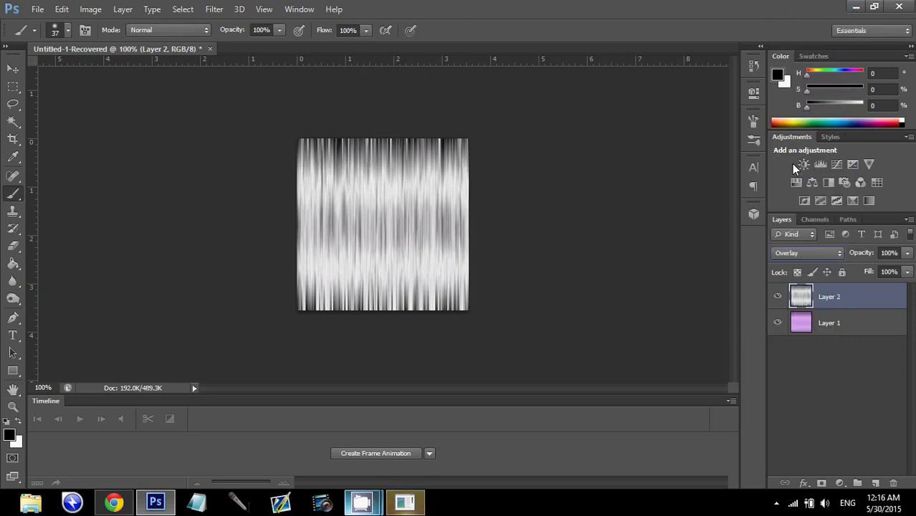
key(Down)
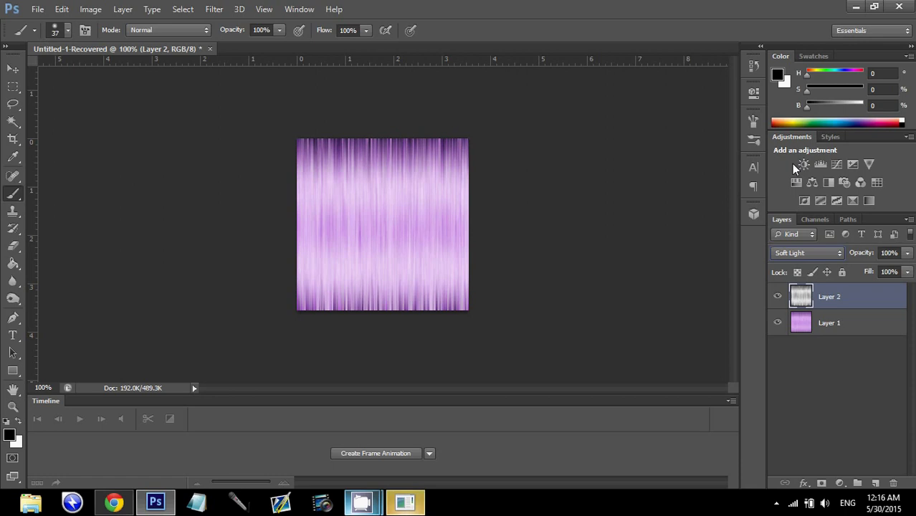
key(Down)
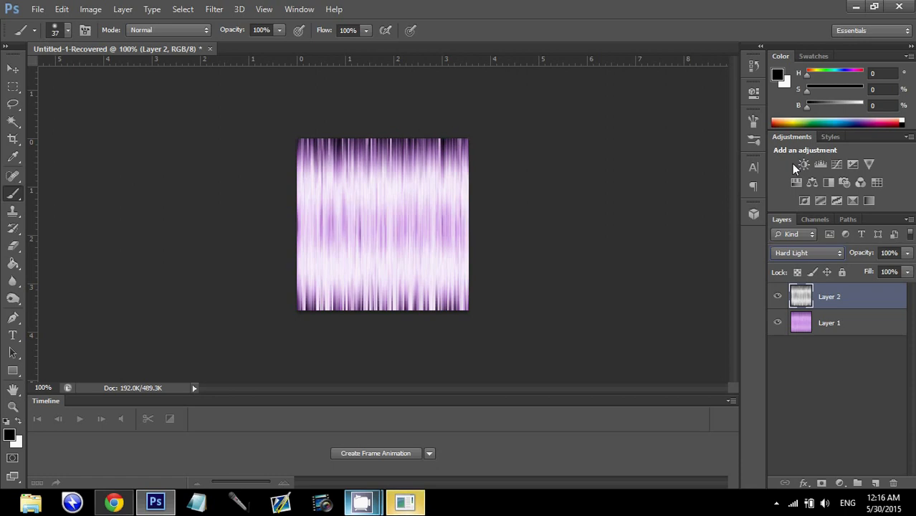
key(Down)
key(Down)
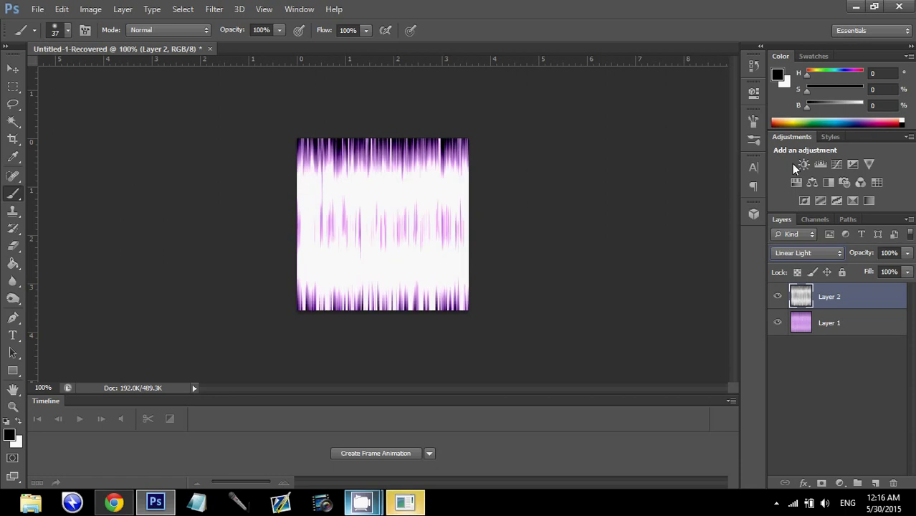
key(Down)
key(Down)
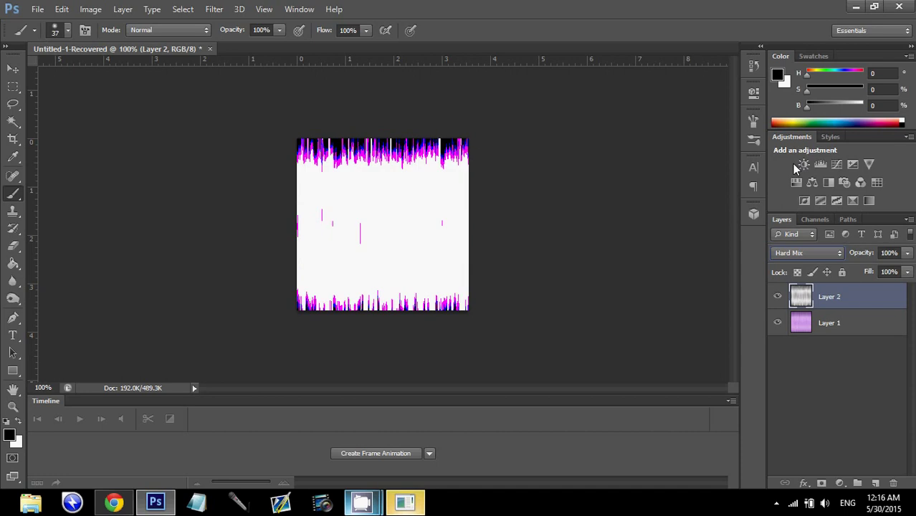
Set Layer 2's blend mode to Color Burn and its opacity to 50%.
click(832, 253)
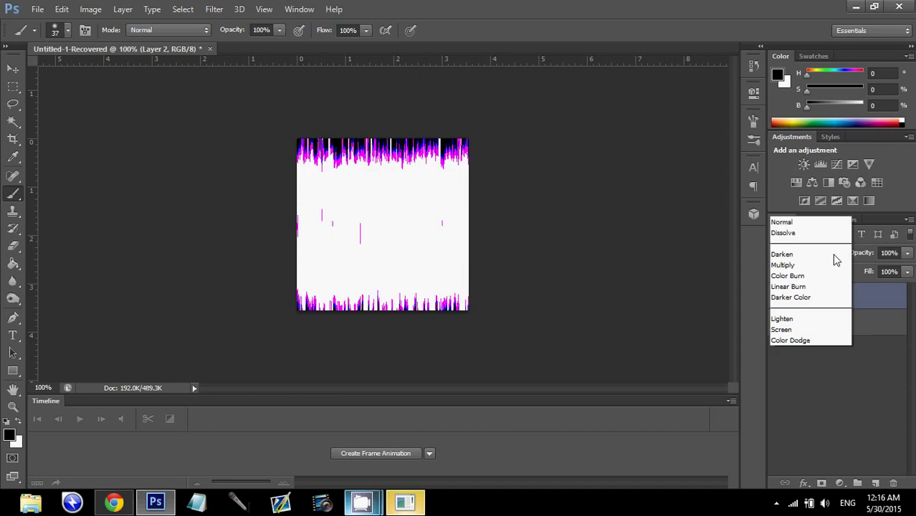
click(835, 254)
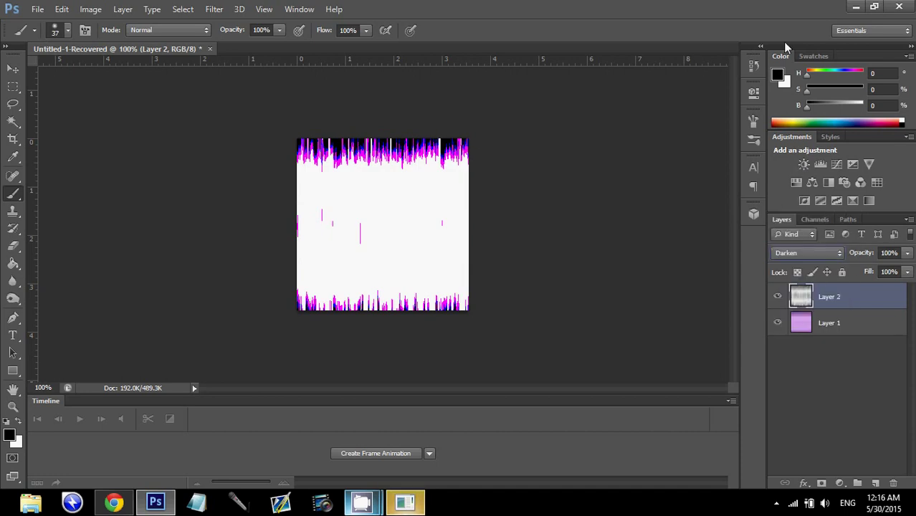
key(Down)
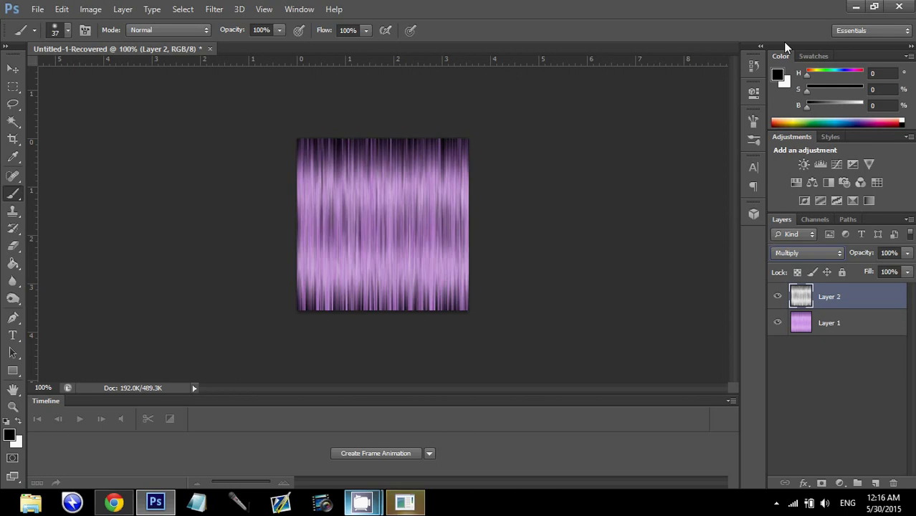
key(Down)
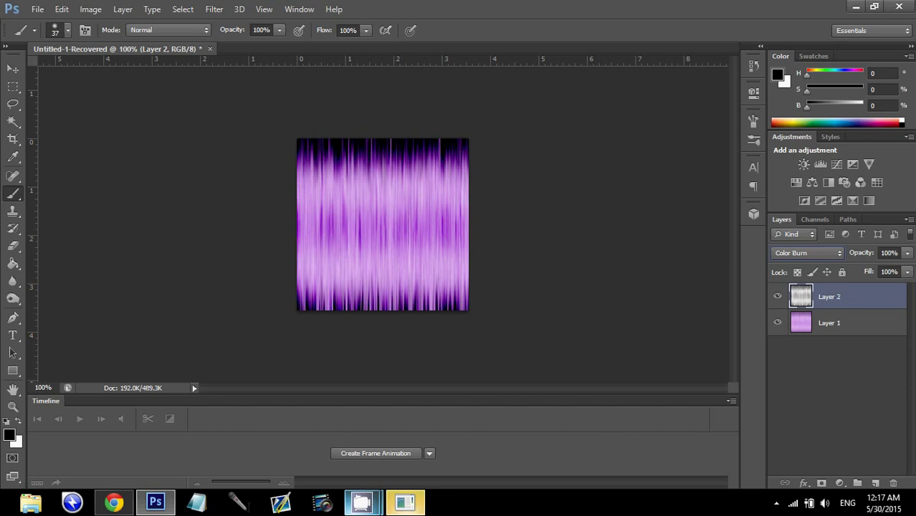
click(907, 253)
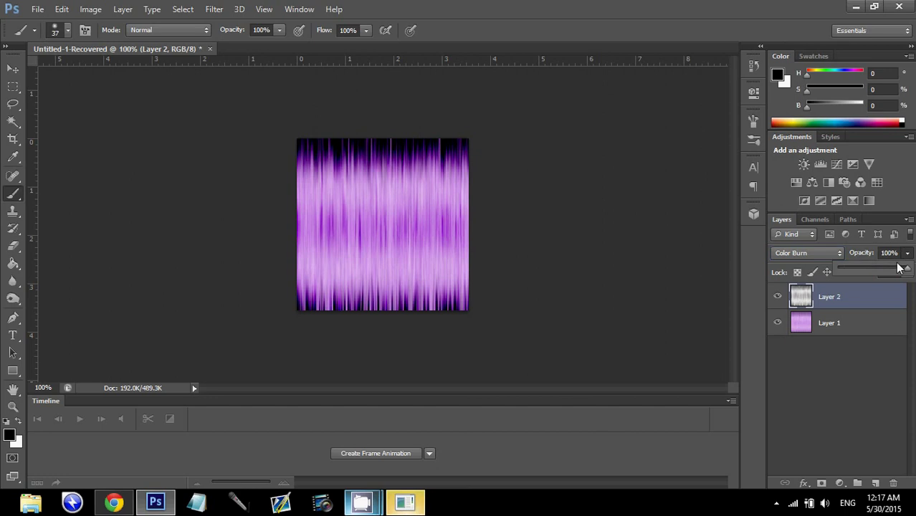
drag(900, 268, 880, 271)
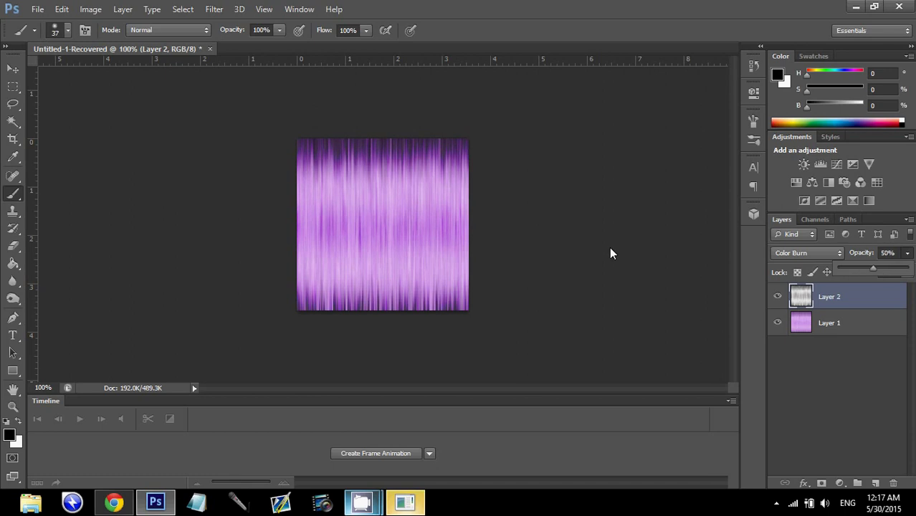
Save the finished texture to the Desktop in a standard image format instead of the Photoshop format.
key(ctrl+s)
click(502, 321)
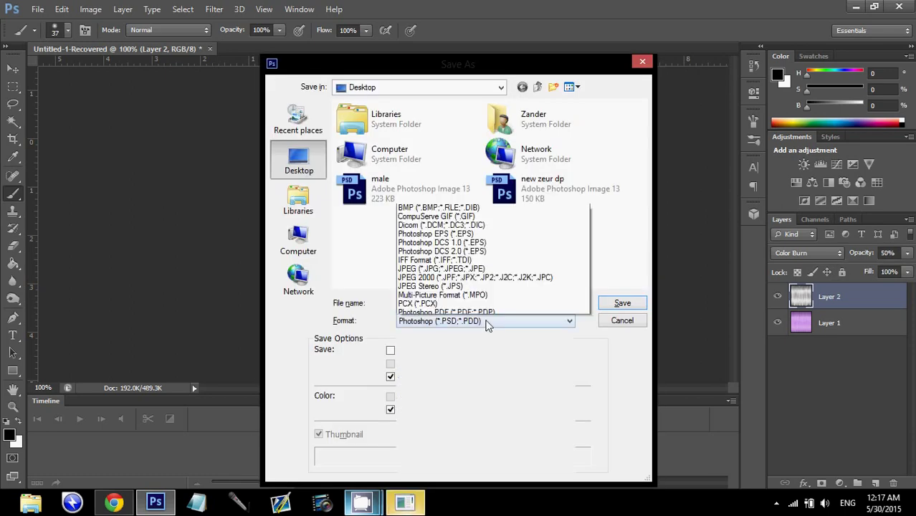
click(491, 210)
key(Return)
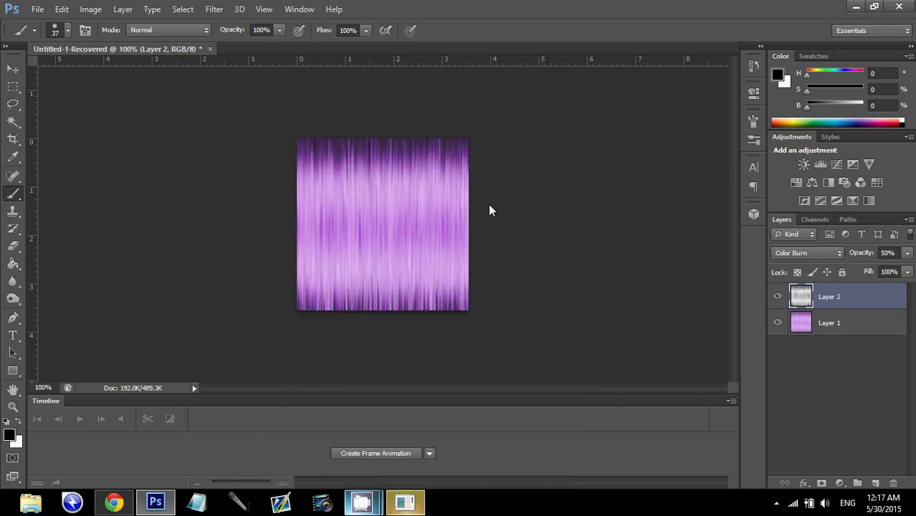
key(Return)
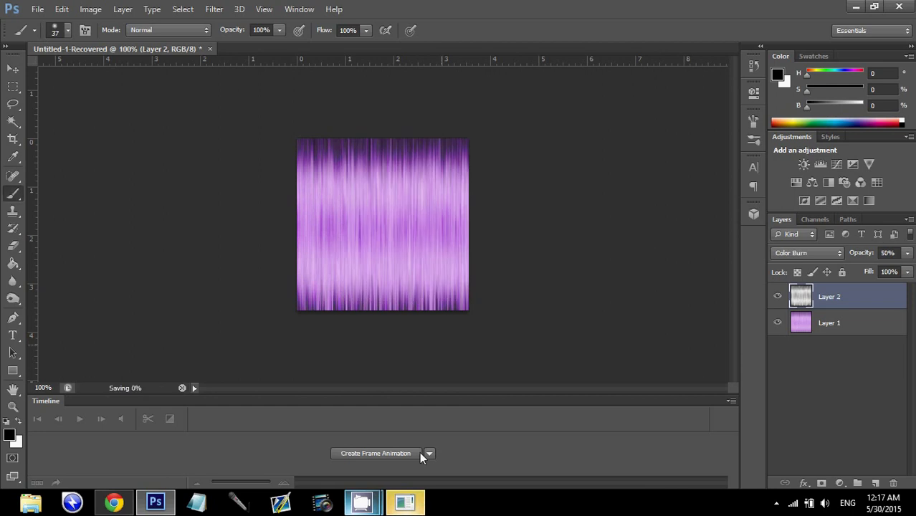
Switch to the IMVU editor and load the saved purple texture from the Desktop onto the hair mesh.
click(417, 503)
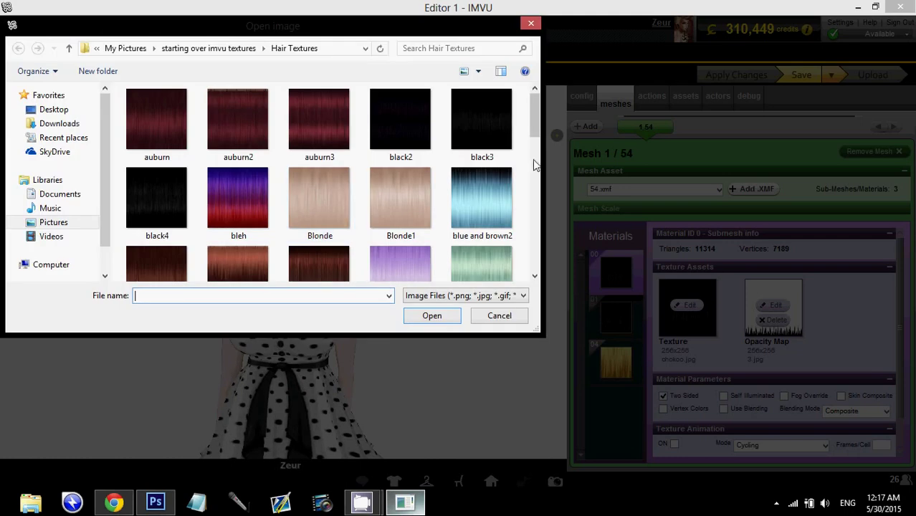
click(57, 123)
click(54, 109)
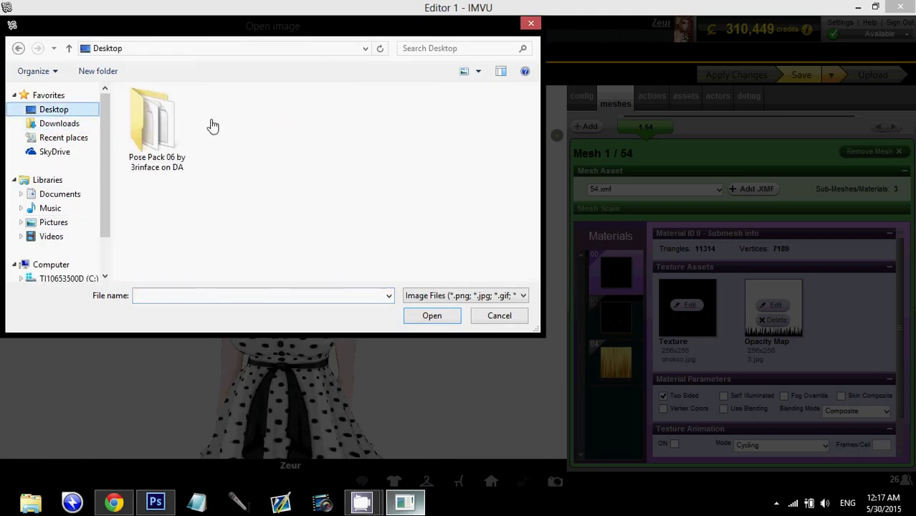
double_click(379, 172)
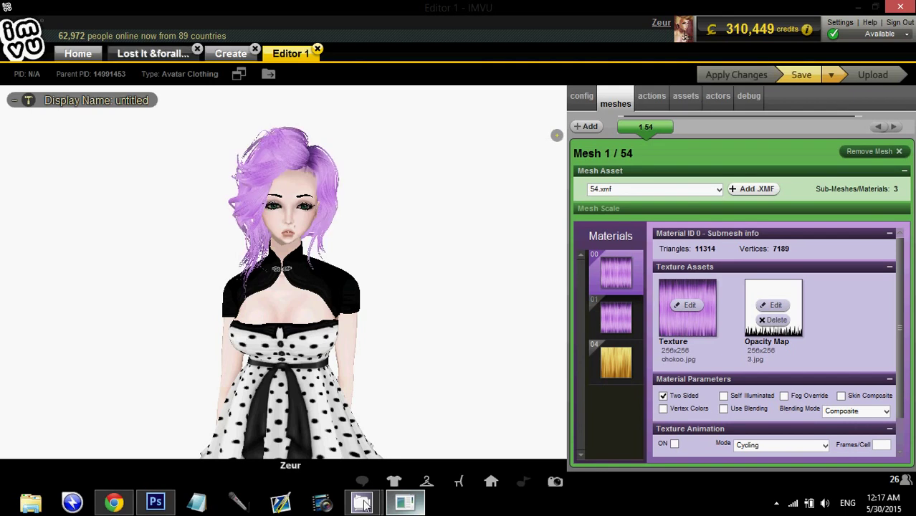
mouse_move(362, 502)
mouse_move(449, 423)
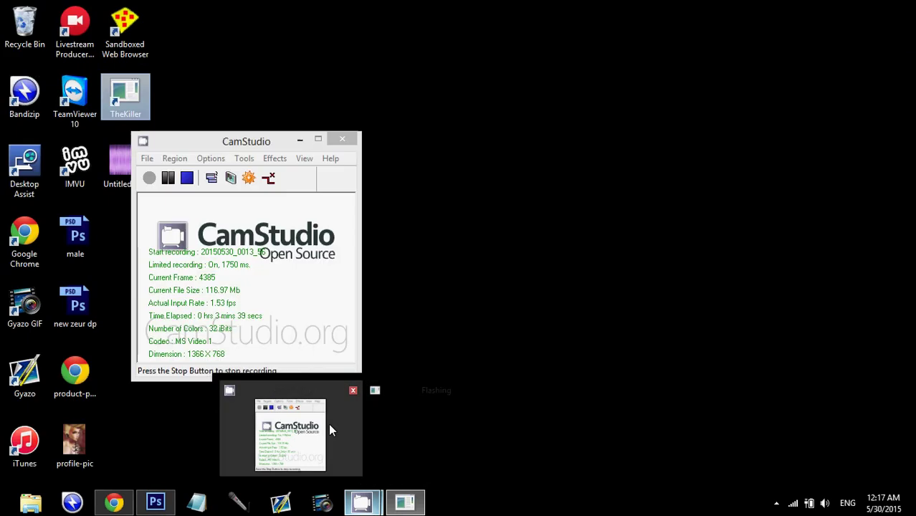
click(328, 424)
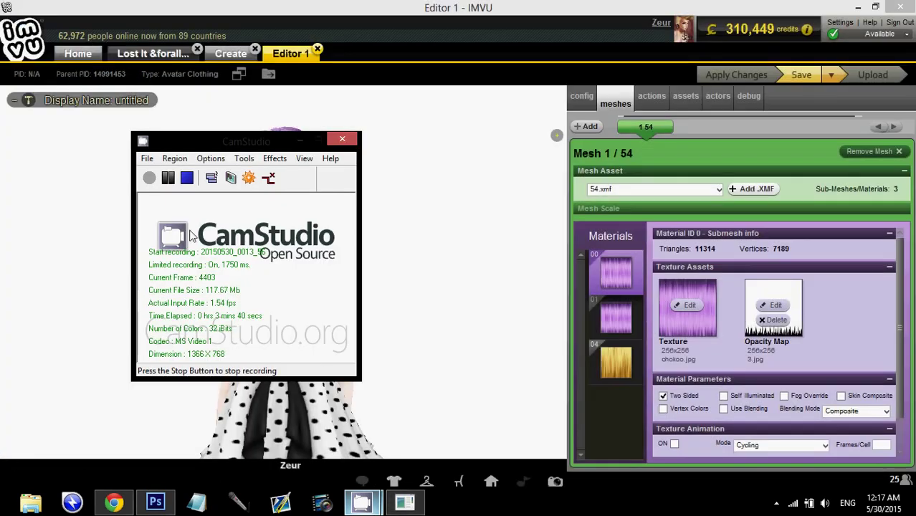